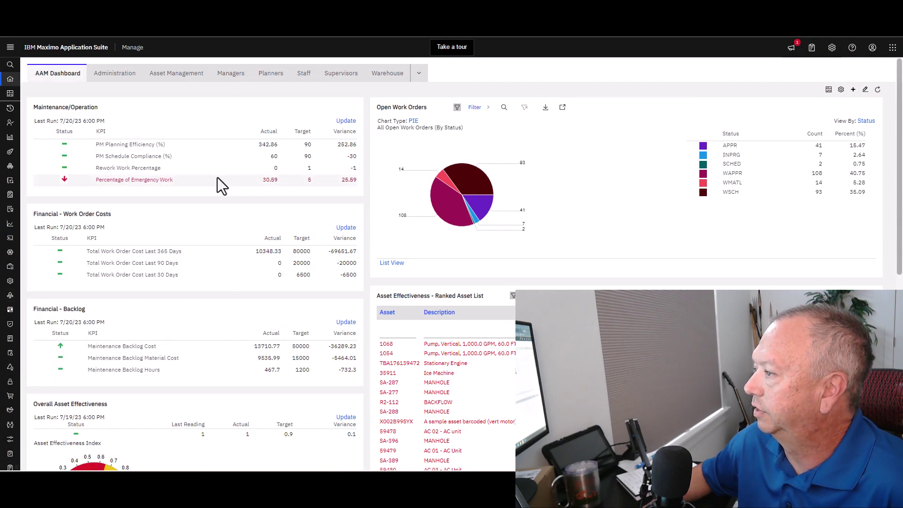
Look over the AAM Dashboard KPI cards, then expand the side navigation menu.
mouse_move(182, 117)
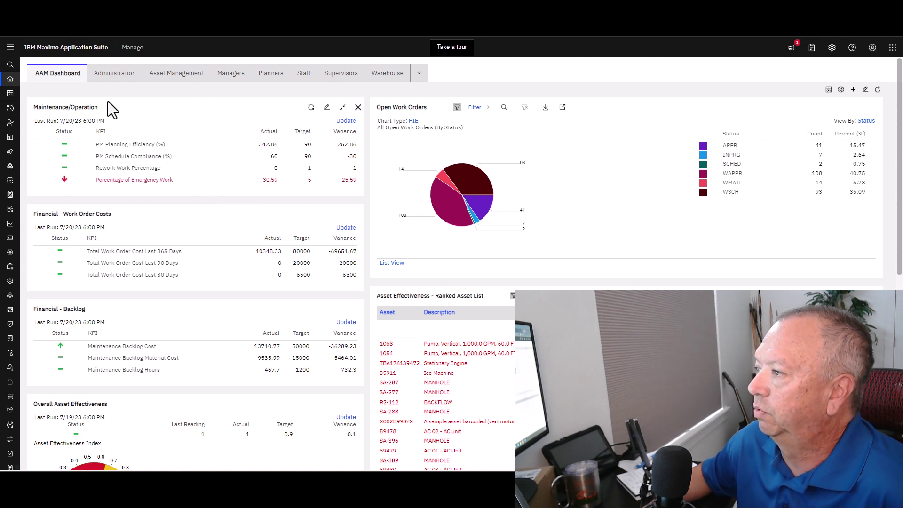
mouse_move(9, 95)
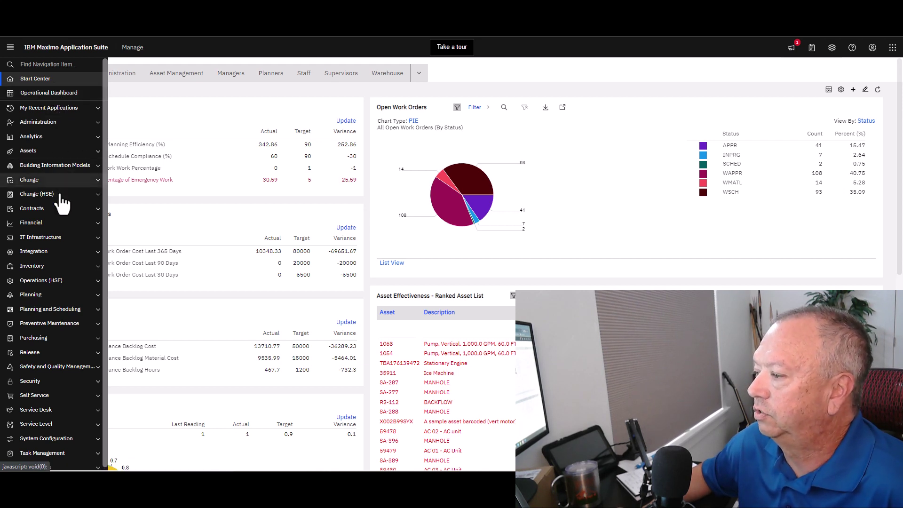
Open the Security Groups application from the Security section of the side navigation.
left_click(59, 310)
scroll(60, 315, "down", 2)
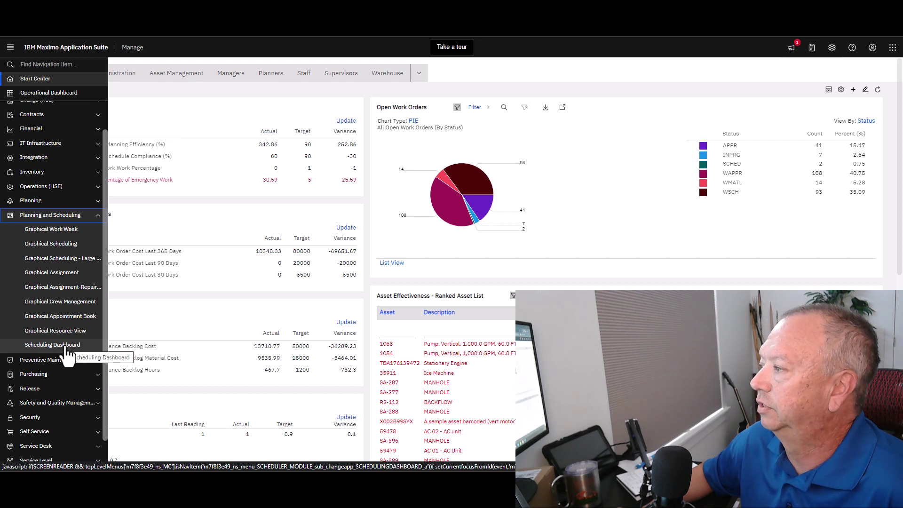
left_click(33, 417)
left_click(57, 432)
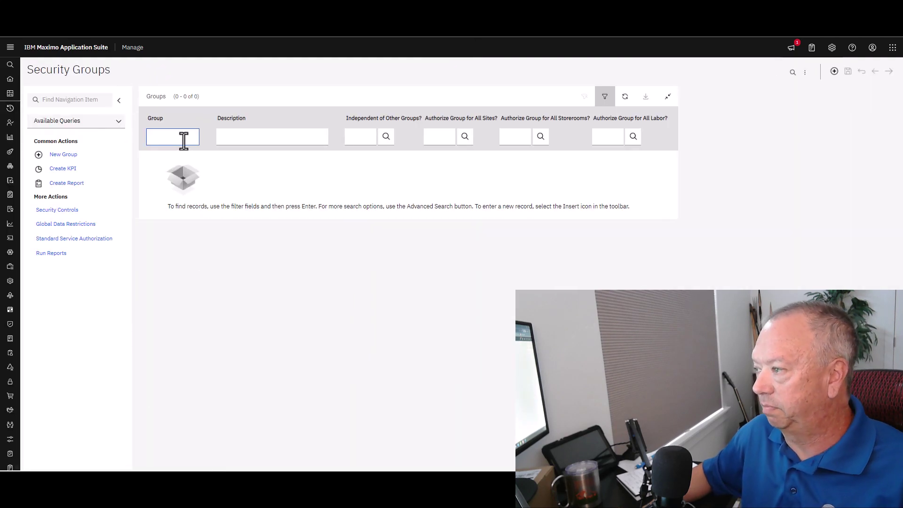
Filter the groups by 'maxa' and open the MAXADMIN group record.
left_click(184, 138)
type("maxa")
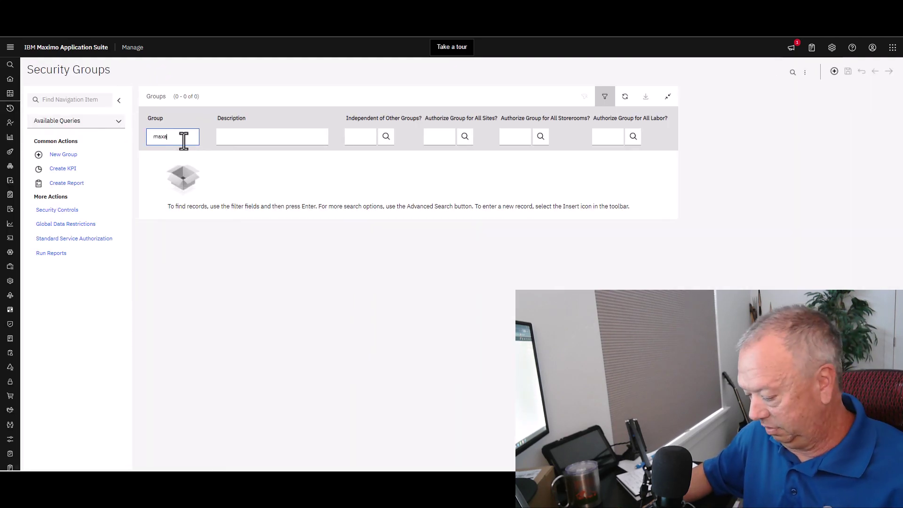
key("Return")
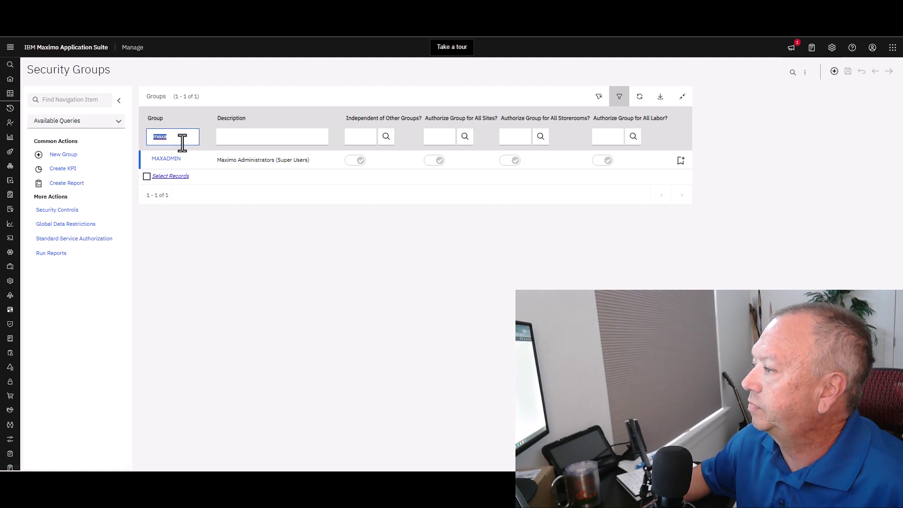
left_click(174, 160)
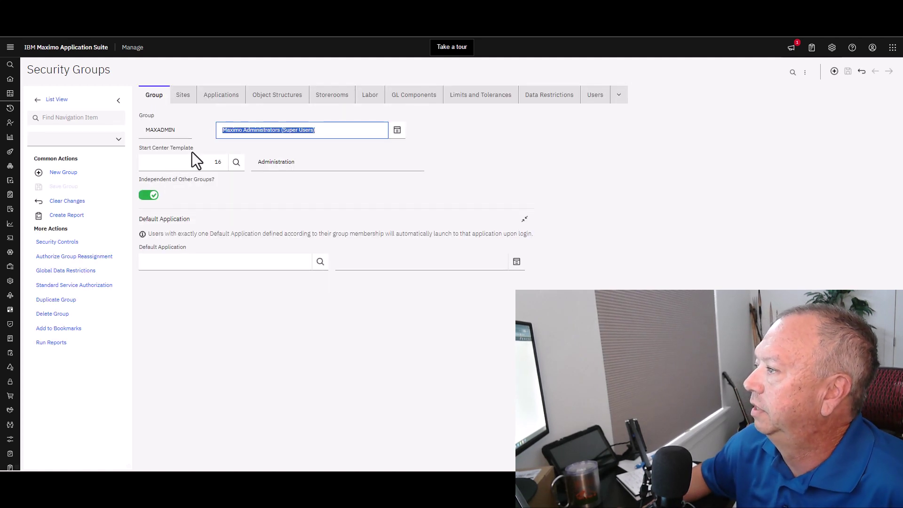
Filter MAXADMIN's applications to type 'tool' and check Operational Dashboard's access options.
left_click(227, 97)
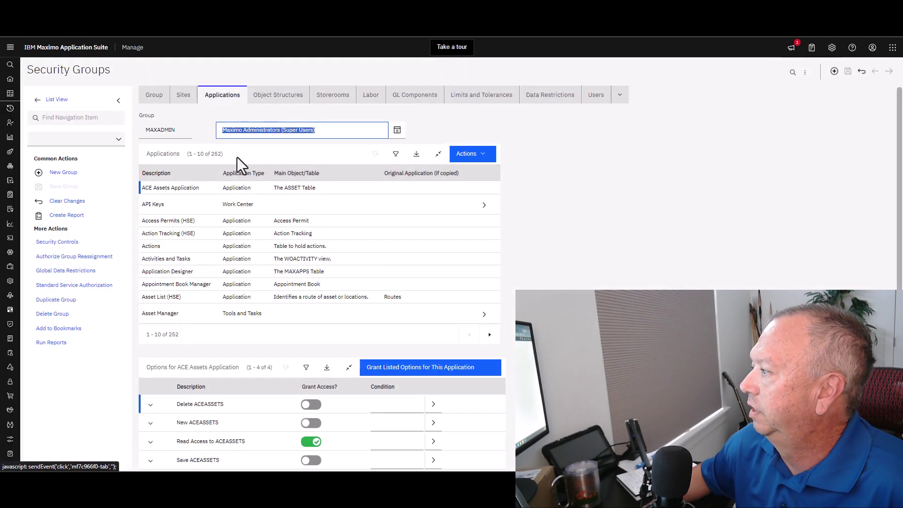
left_click(396, 155)
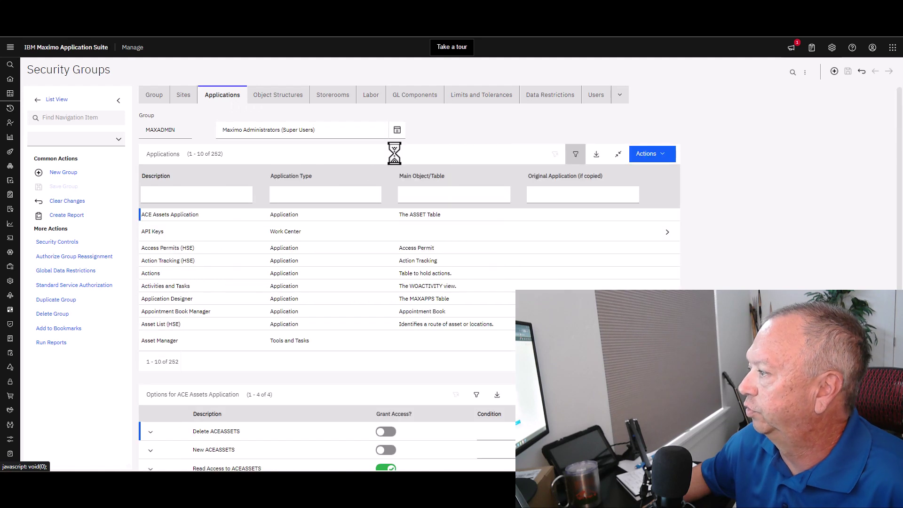
left_click(298, 197)
type("too")
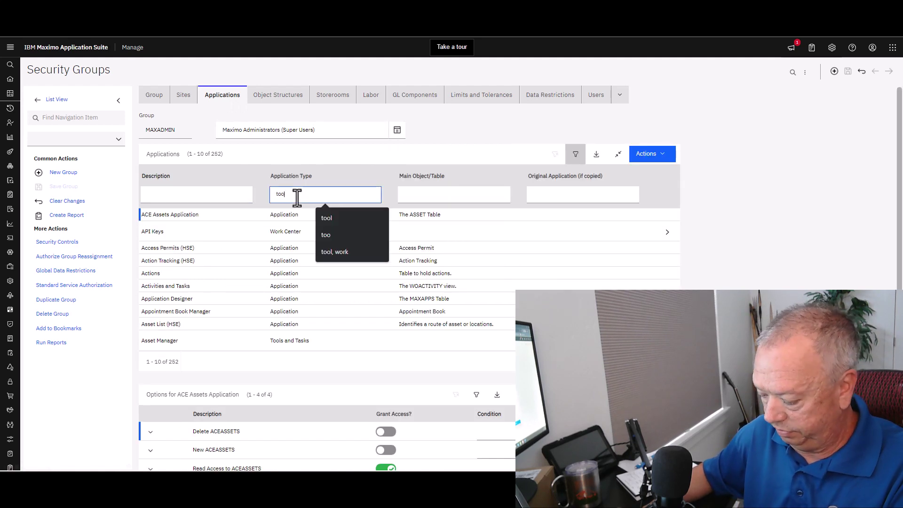
type("l")
key("Return")
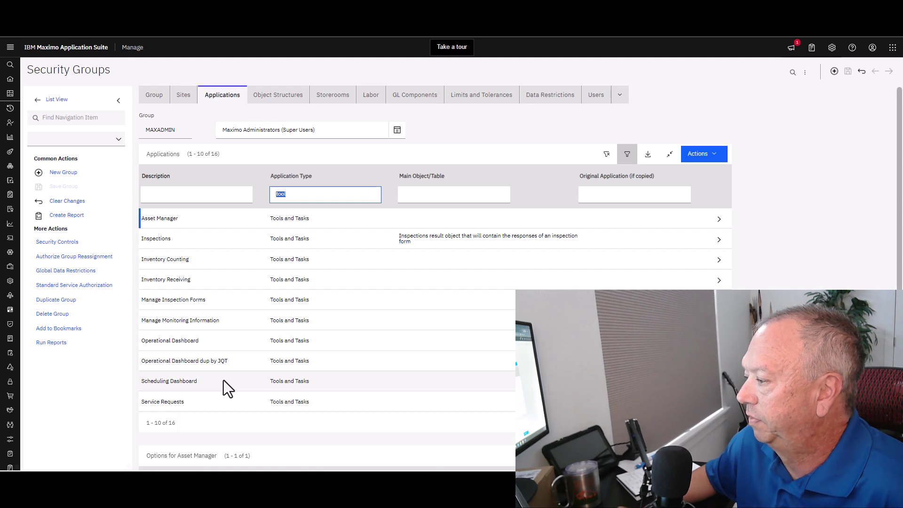
left_click(230, 339)
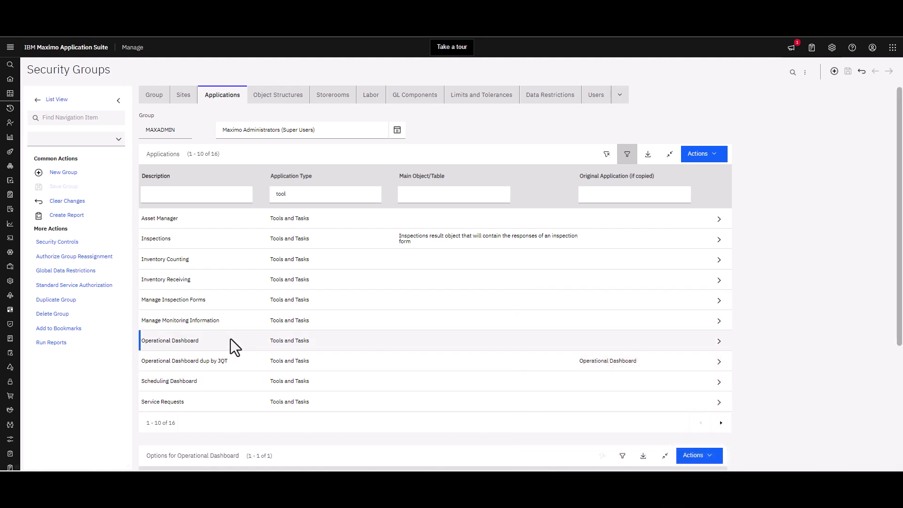
scroll(231, 345, "down", 2)
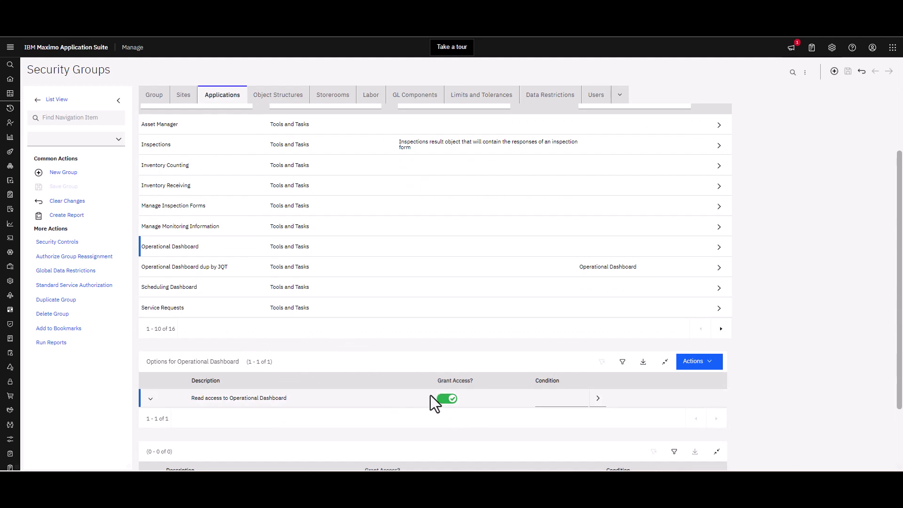
left_click(695, 371)
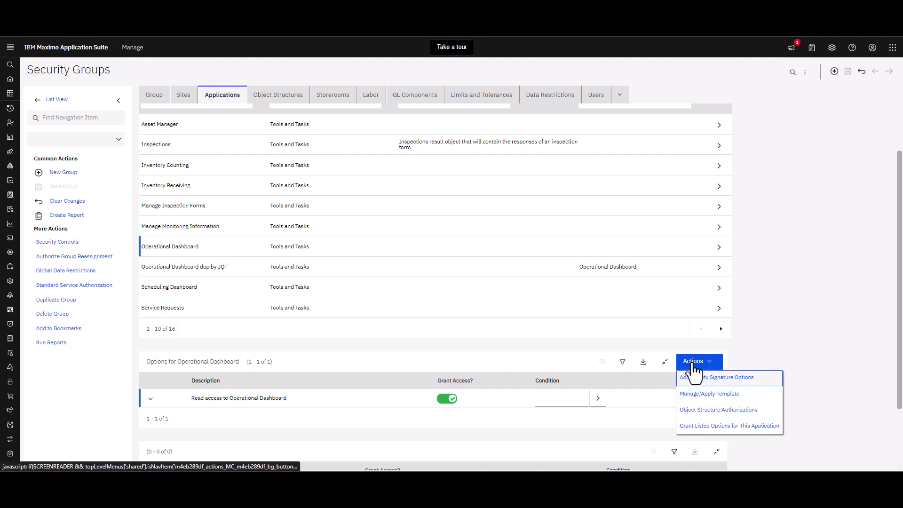
left_click(710, 395)
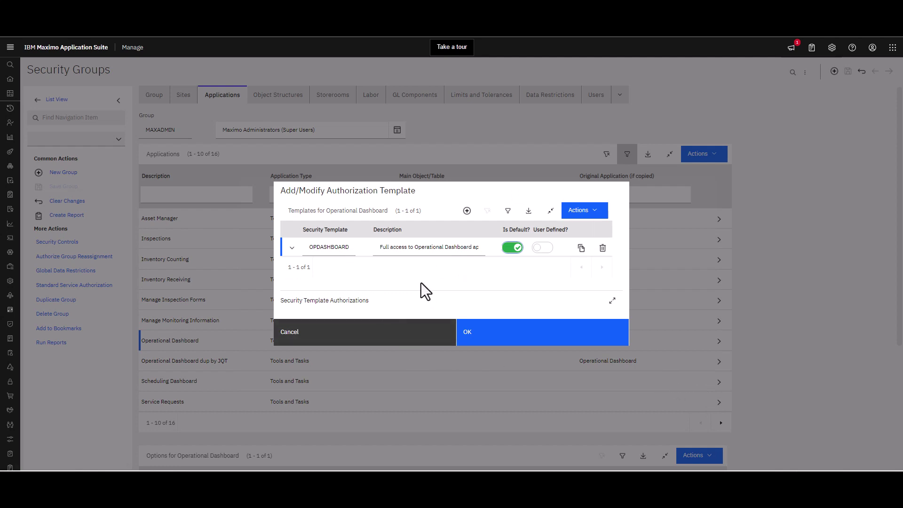
left_click(593, 212)
left_click(405, 337)
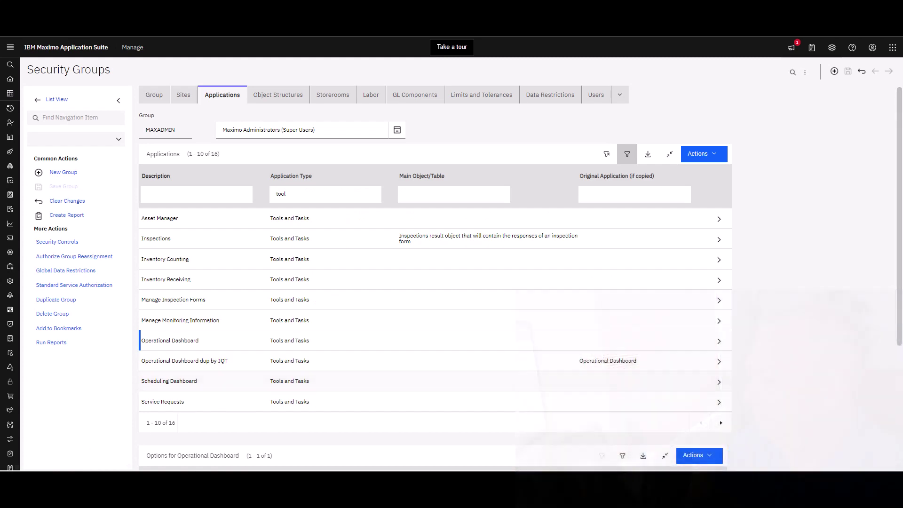
Open the Operational Dashboard from the side navigation.
mouse_move(15, 105)
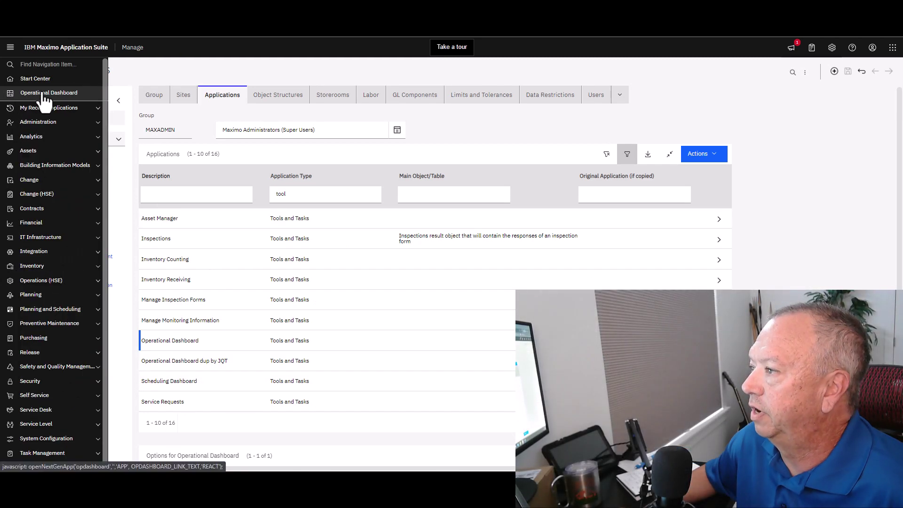
left_click(45, 97)
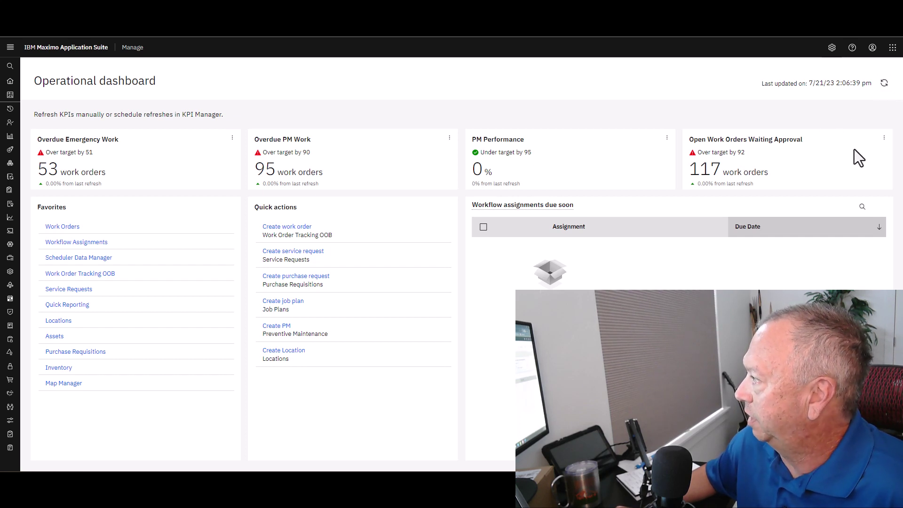
Check the waiting-approval KPI card's options, then open Work Orders from Favorites.
left_click(884, 140)
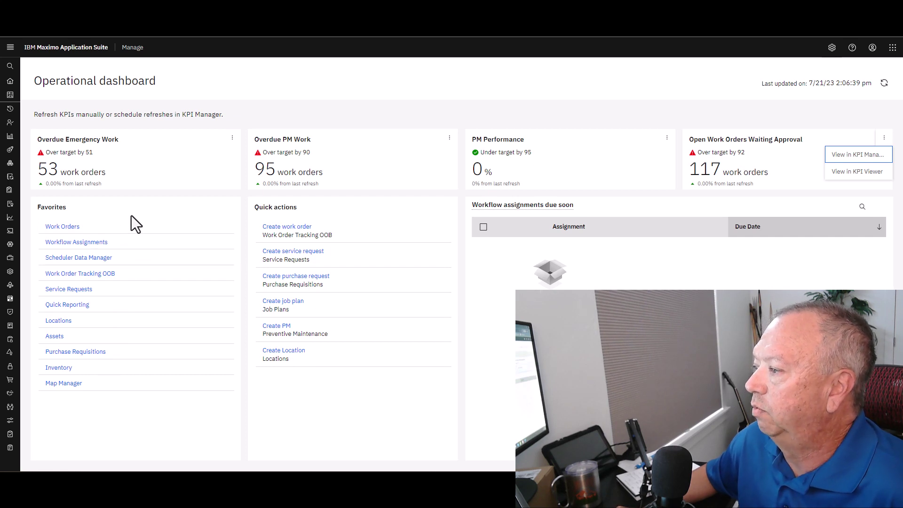
left_click(68, 227)
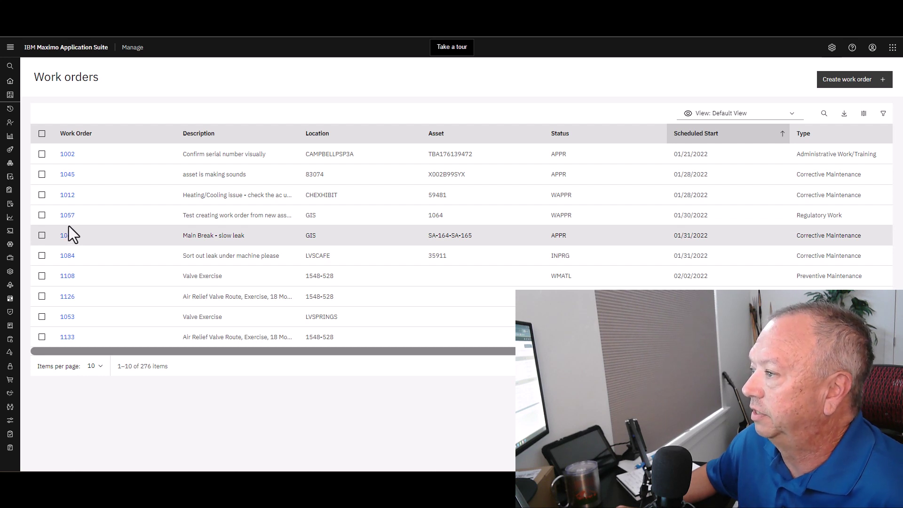
View work order 1002's details, then return to the Operational dashboard.
left_click(67, 154)
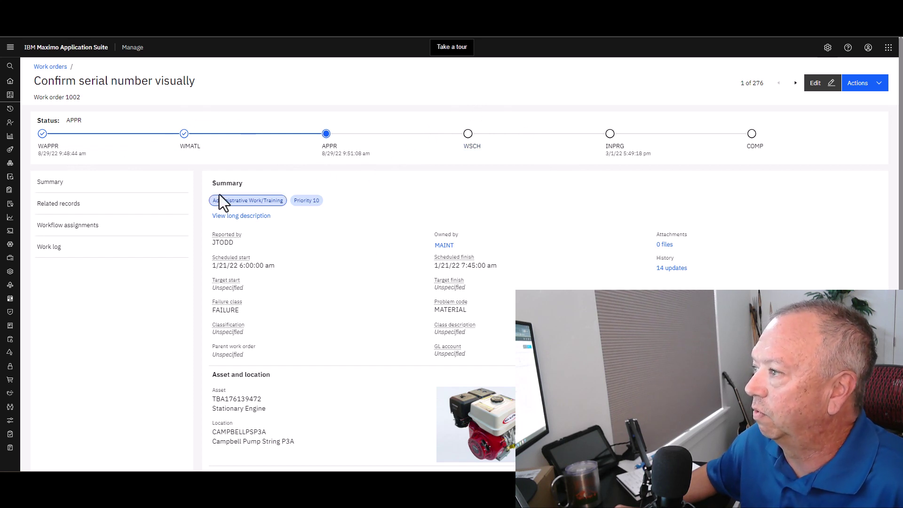
left_click(58, 67)
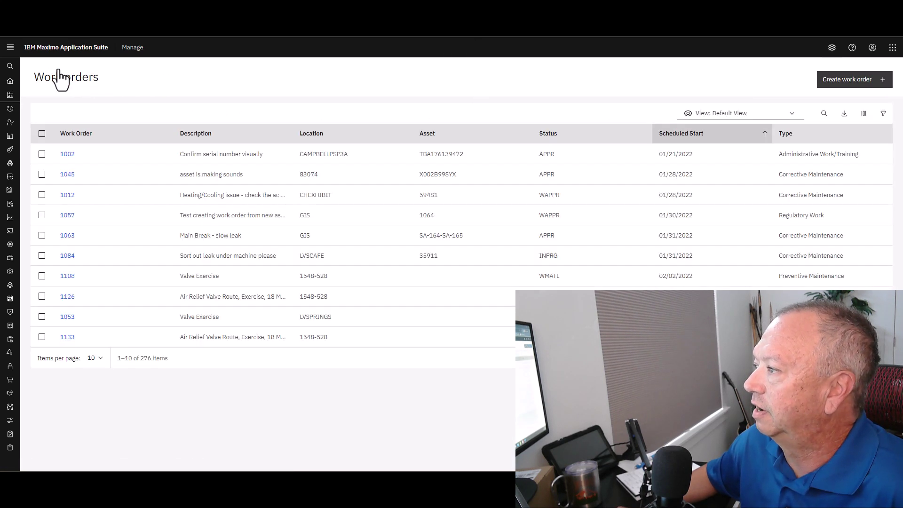
left_click(10, 81)
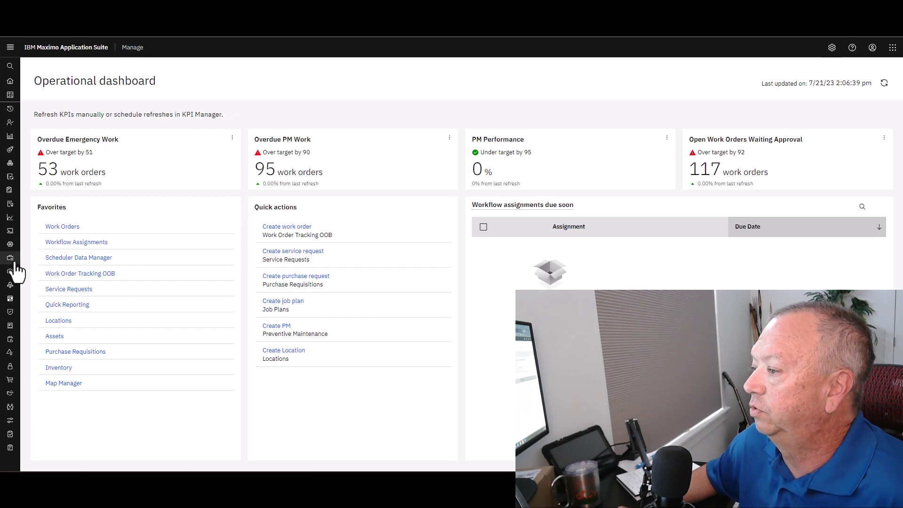
Open the Scheduling Dashboard under Planning and Scheduling and check the My Schedules dropdown.
mouse_move(27, 279)
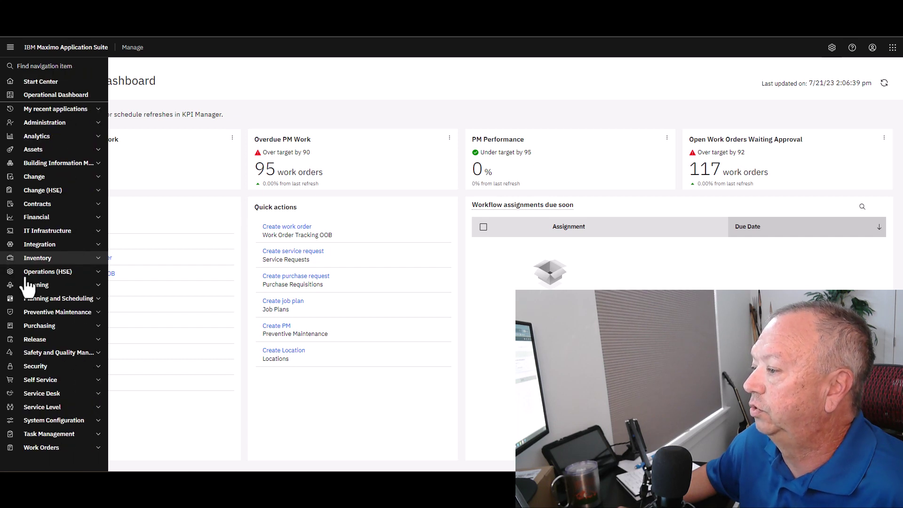
left_click(65, 299)
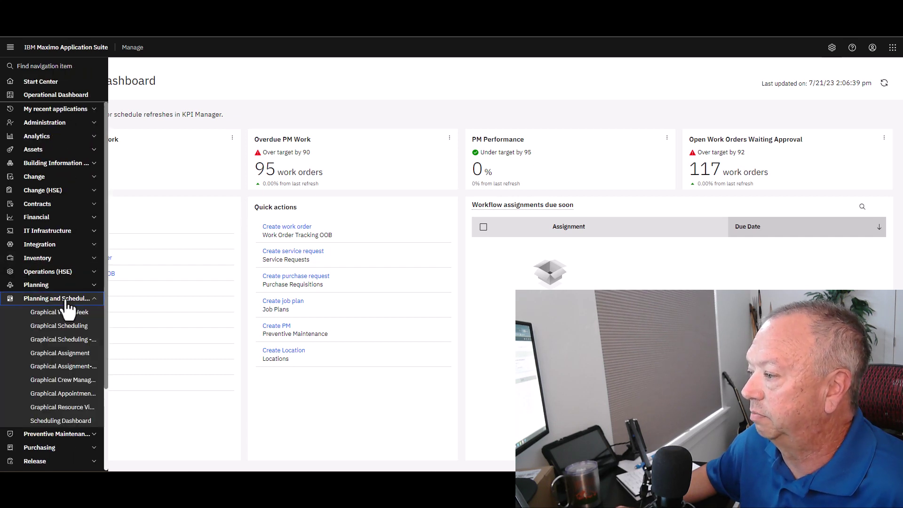
left_click(70, 419)
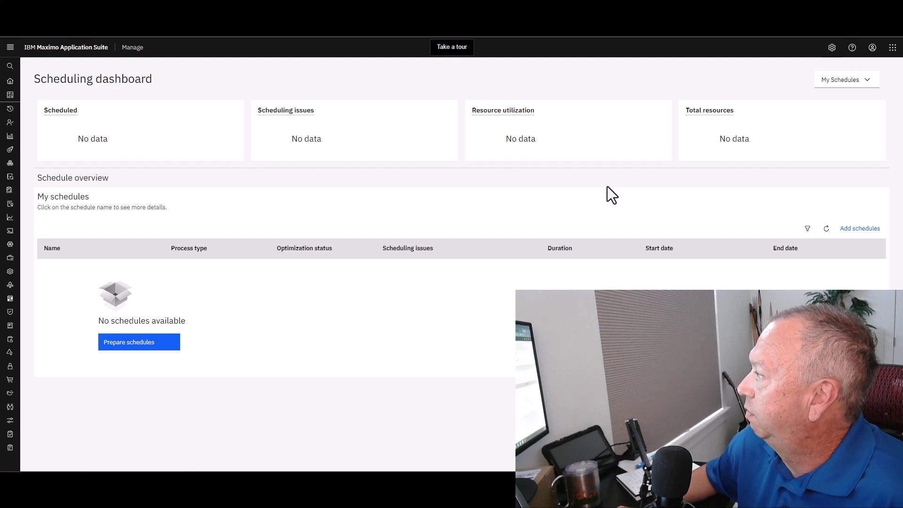
left_click(864, 84)
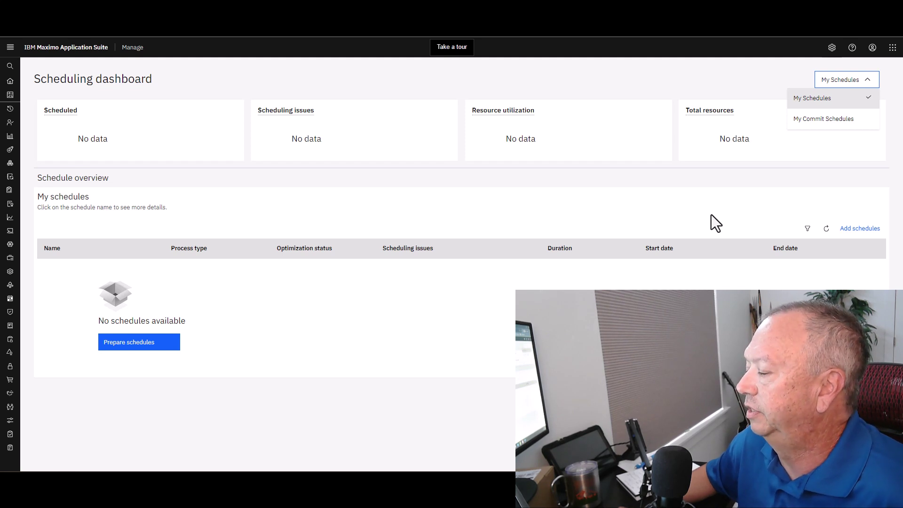
Go to Add schedules, refresh the schedule list, and open schedule JQT123.
left_click(860, 229)
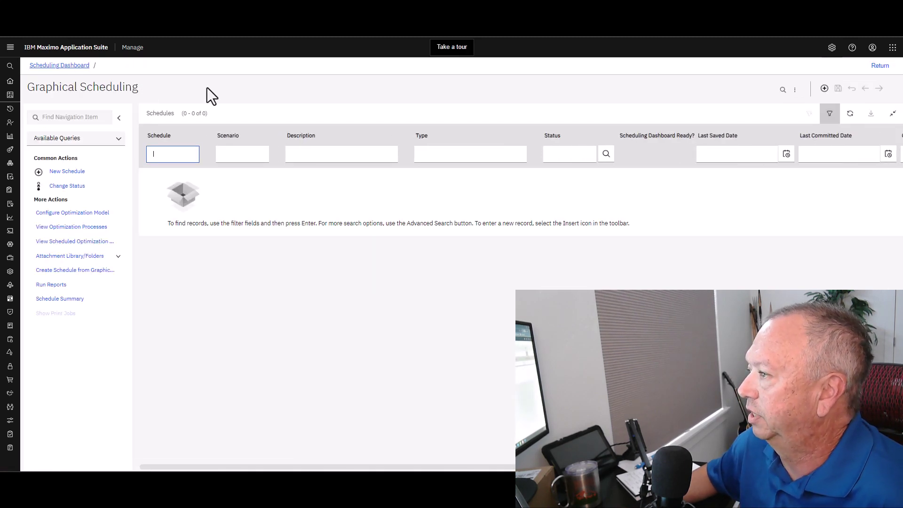
left_click(850, 115)
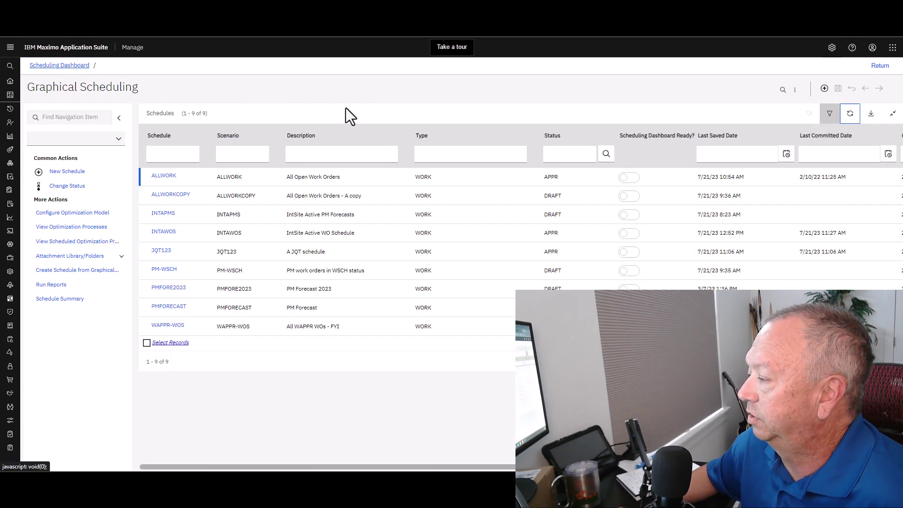
left_click(161, 252)
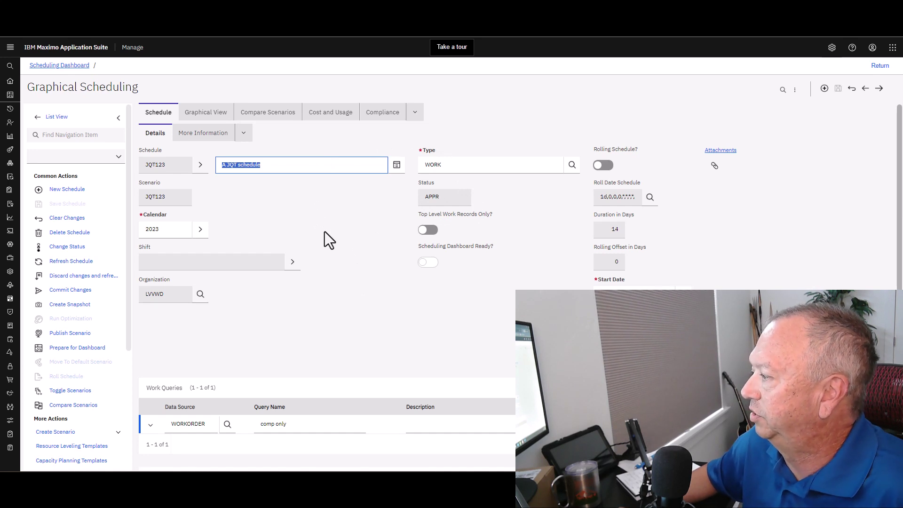
left_click(426, 262)
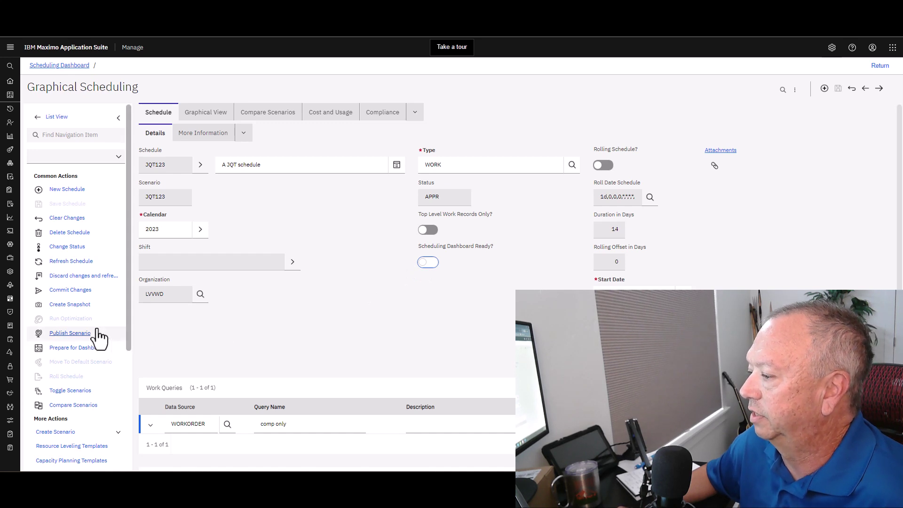
left_click(83, 352)
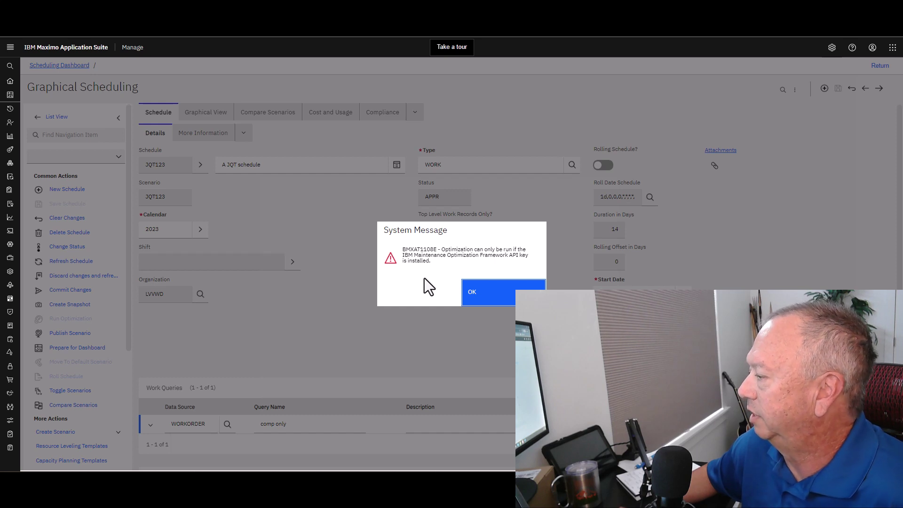
left_click(477, 294)
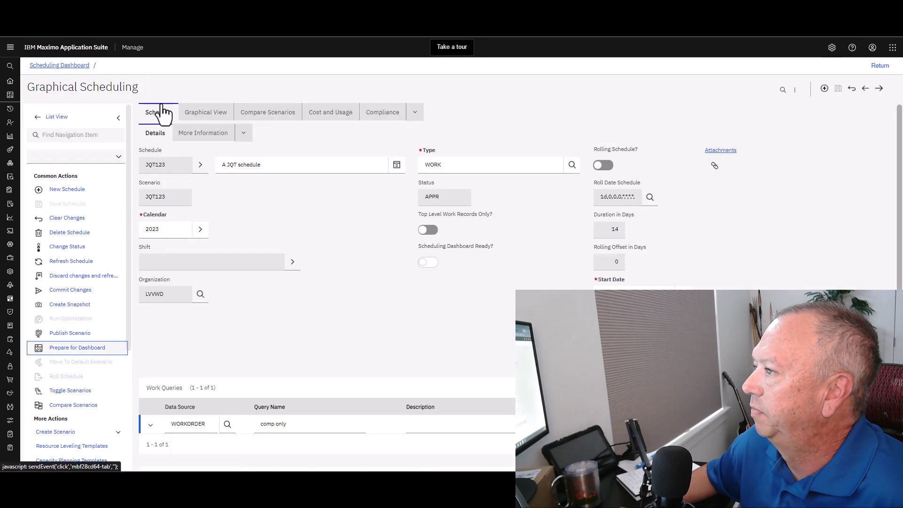
left_click(71, 68)
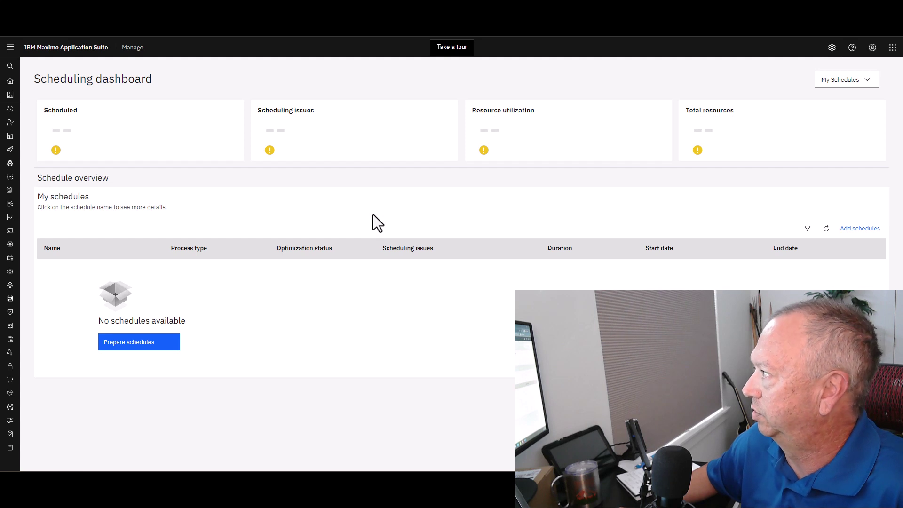
Log out of Manage from the profile menu and start a new login session.
left_click(872, 49)
left_click(794, 145)
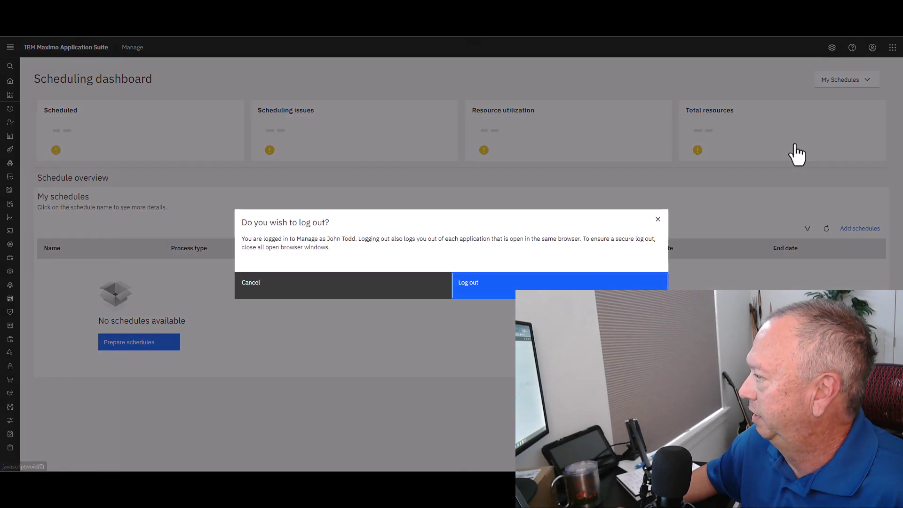
left_click(482, 284)
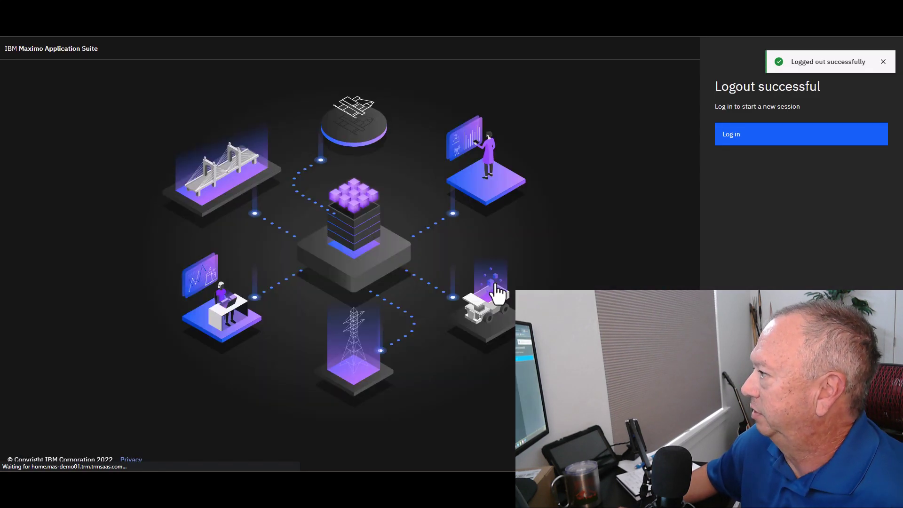
left_click(734, 135)
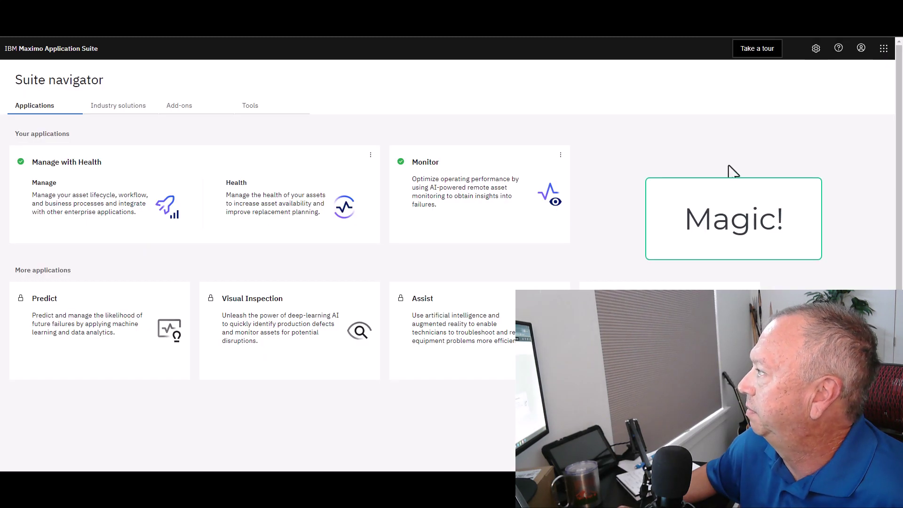
Open the Suite administration Catalog's Add-ons tab and scroll to see Optimizer and connectors.
left_click(816, 51)
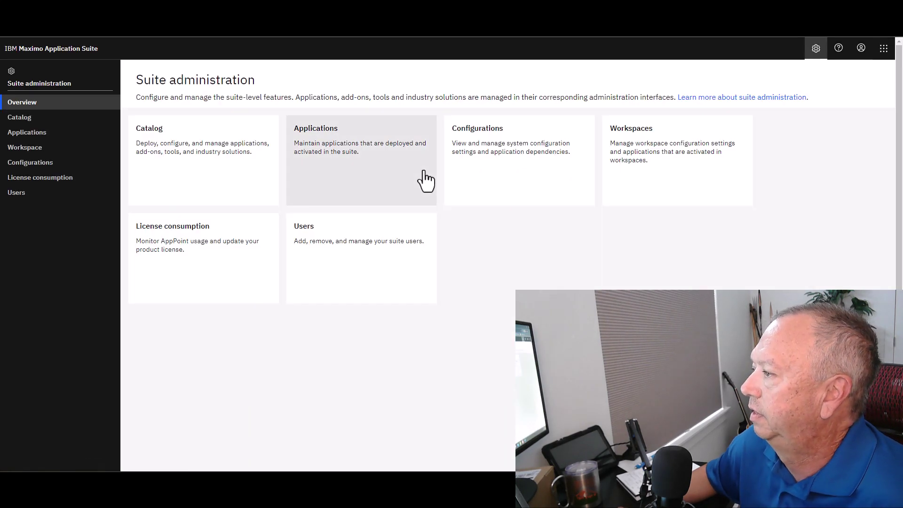
left_click(202, 159)
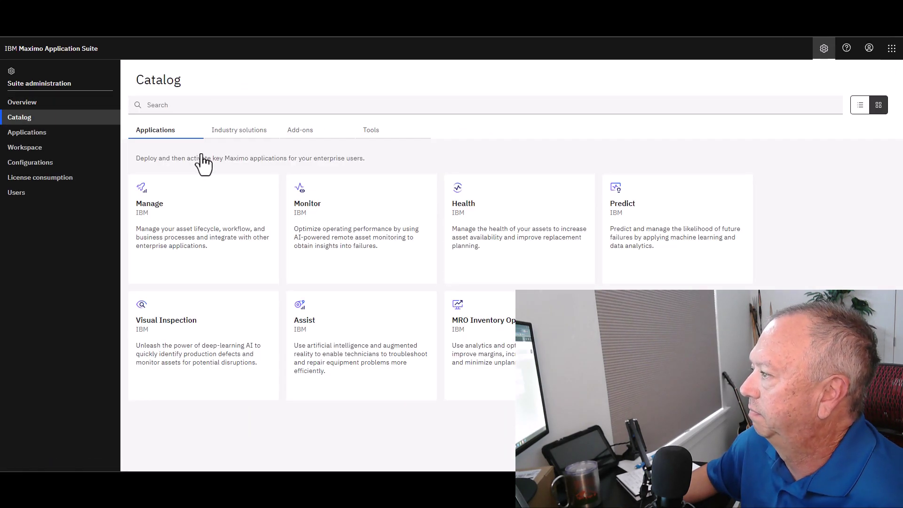
left_click(301, 137)
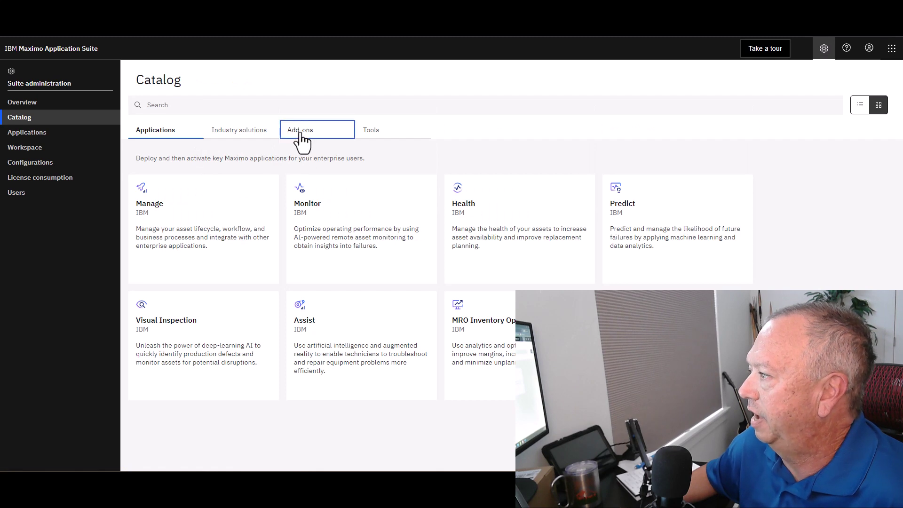
scroll(537, 311, "down", 3)
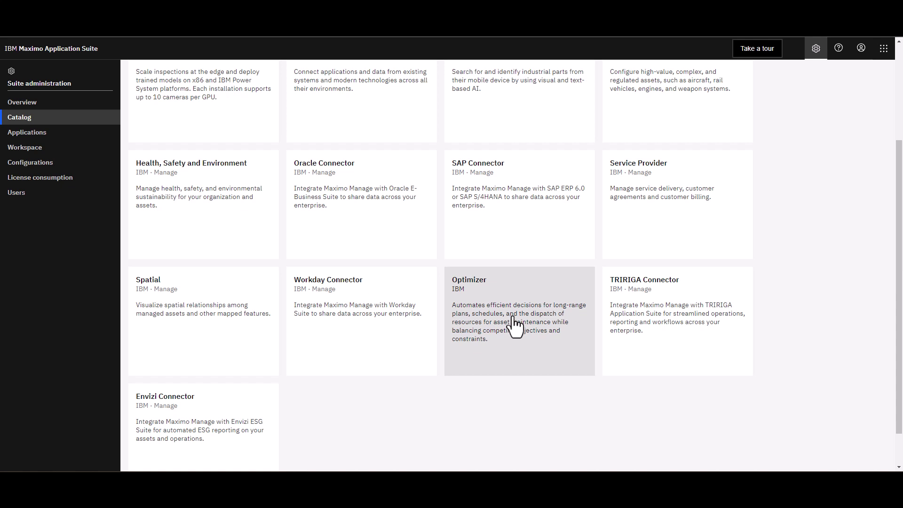
Open the Optimizer add-on to check its summary, features and Setup pricing plans, then return to the Catalog.
left_click(514, 324)
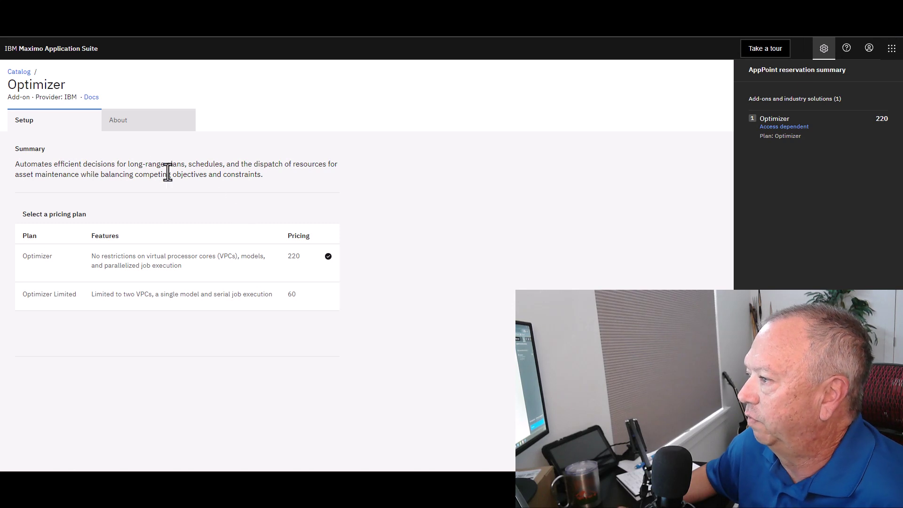
left_click(147, 122)
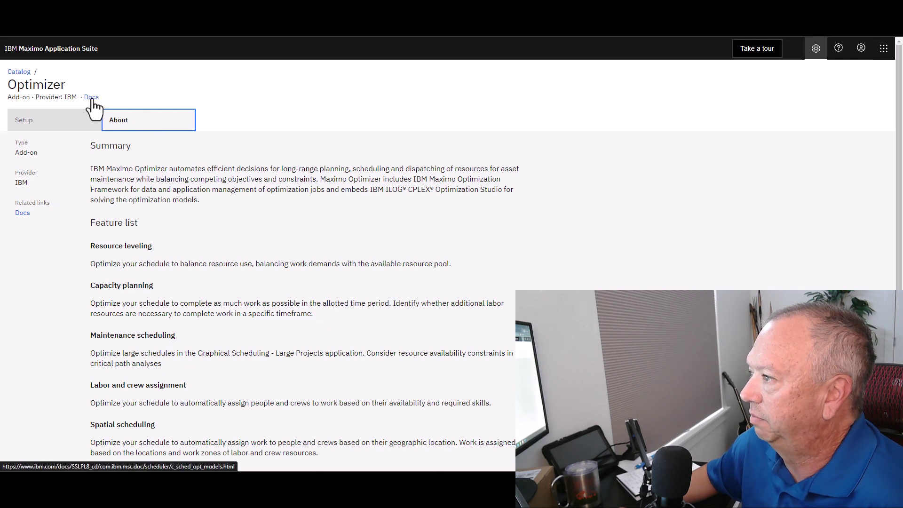
left_click(60, 128)
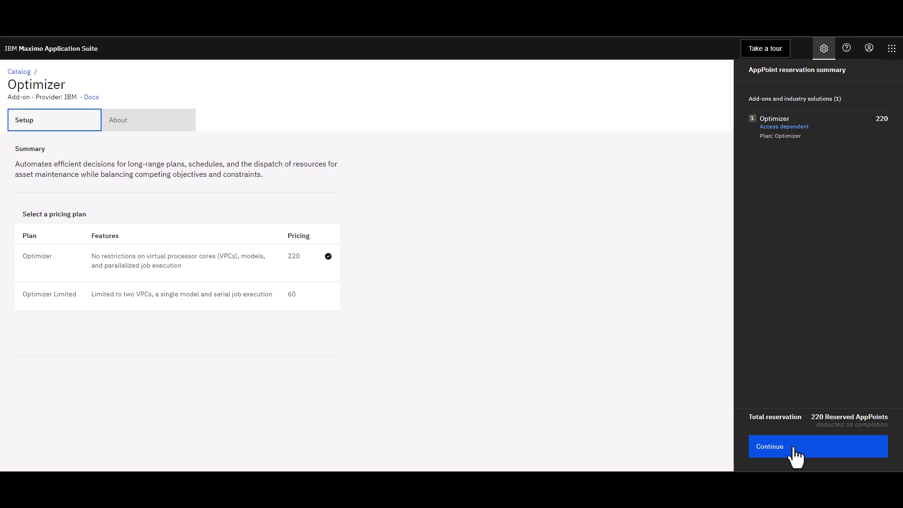
left_click(19, 72)
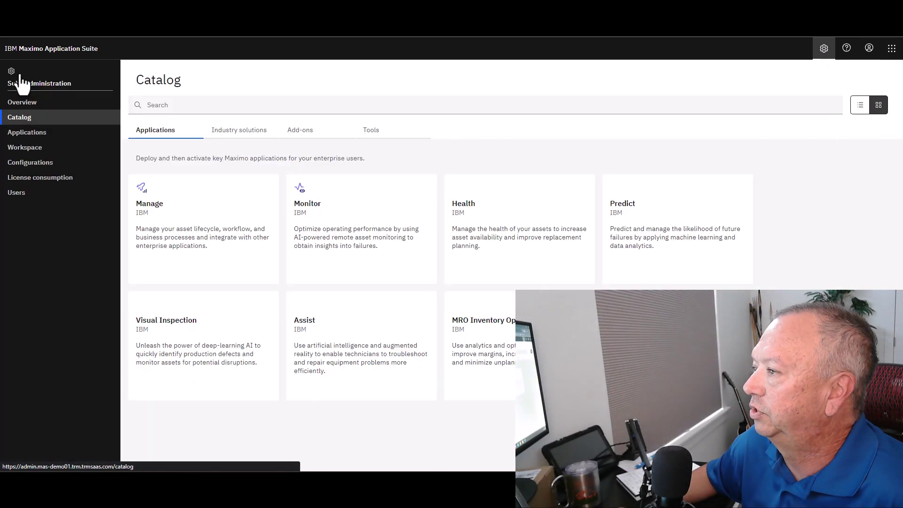